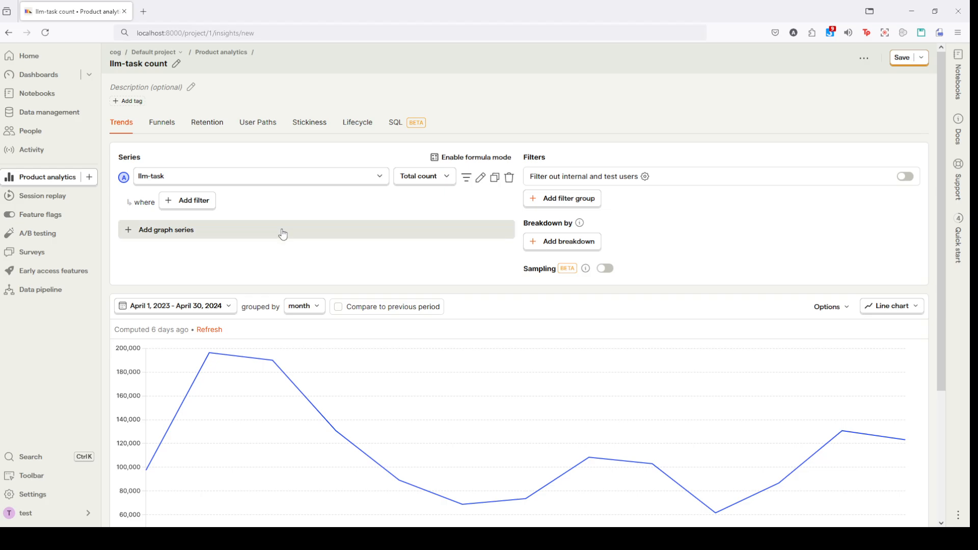
# Step: Add the HogQL filter match(properties.$llm_input, '[\\x{1F600}-\\x{1F64F}\\x{1F300}-\\x{1F5FF}\\x{1F680}-\\x{1F6FF}\\x{1F1E6}-\\x{1F1FF}\\x{2600}-\\x{26FF}\\x{2700}-\\x{27BF}\\x{1F900}-\\x{1F9FF}\\x{1FA70}-\\x{1FAFF}]') to the llm-task series
pyautogui.click(188, 206)
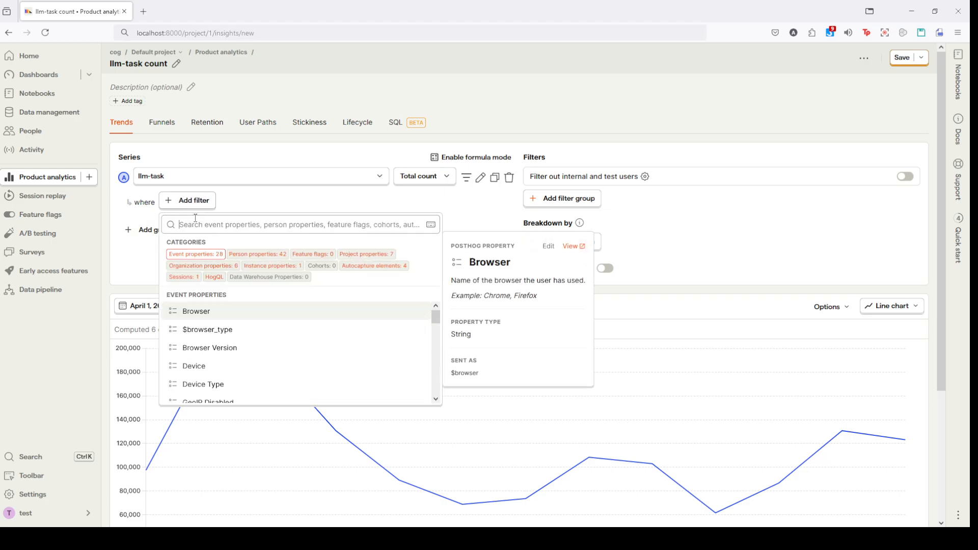
pyautogui.click(210, 279)
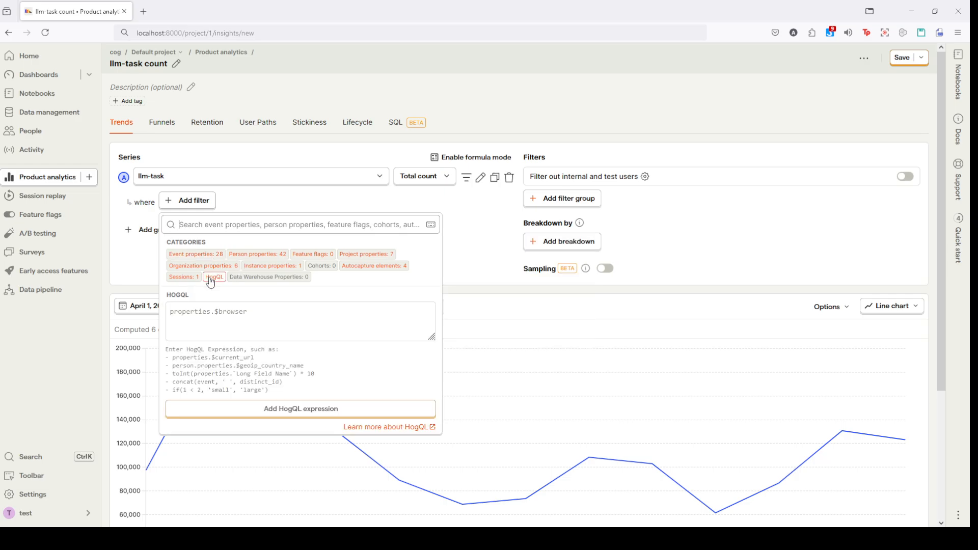
pyautogui.click(238, 318)
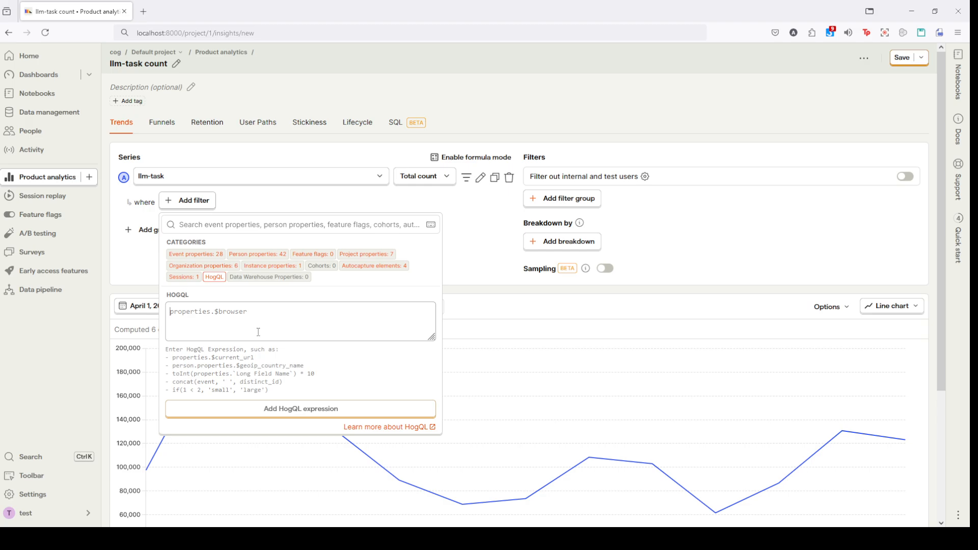
pyautogui.write("match(properties.$llm_input, '[\\\\x{1F600}-\\\\x{1F64F}\\\\x{1F300}-\\\\x{1F5FF}\\\\x{1F680}-\\\\x{1F6FF}\\\\x{1F1E6}-\\\\x{1F1FF}\\\\x{2600}-\\\\x{26FF}\\\\x{2700}-\\\\x{27BF}\\\\x{1F900}-\\\\x{1F9FF}\\\\x{1FA70}-\\\\x{1FAFF}]')")
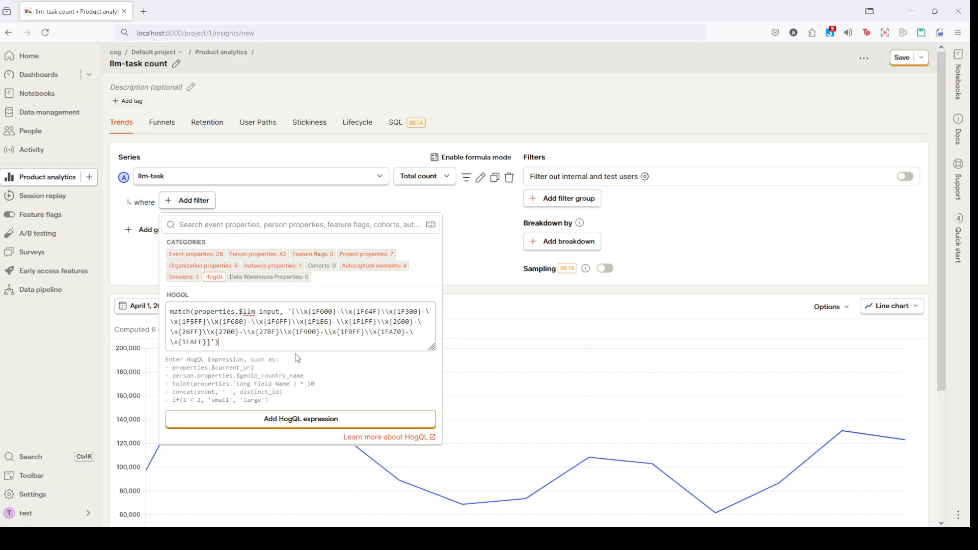
pyautogui.click(310, 419)
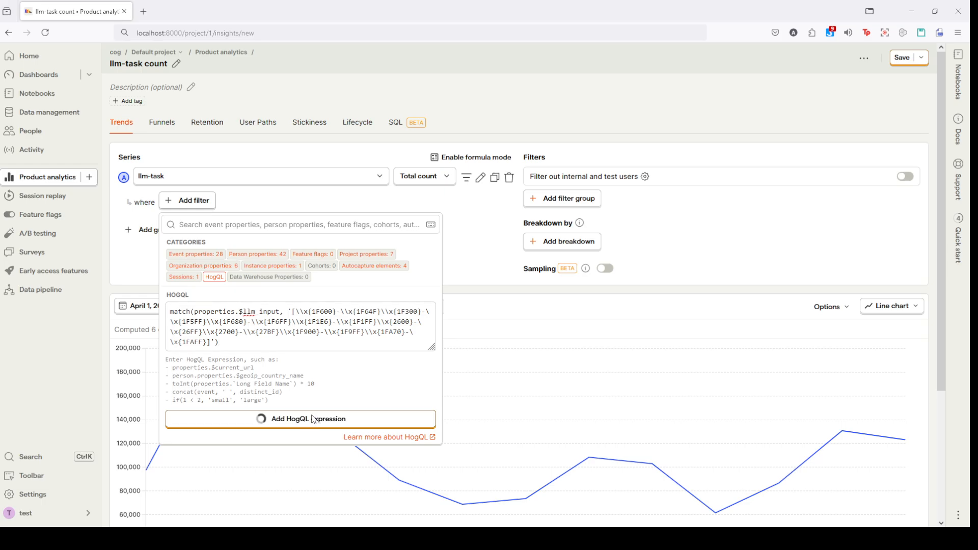
pyautogui.scroll(-2, 530, 181)
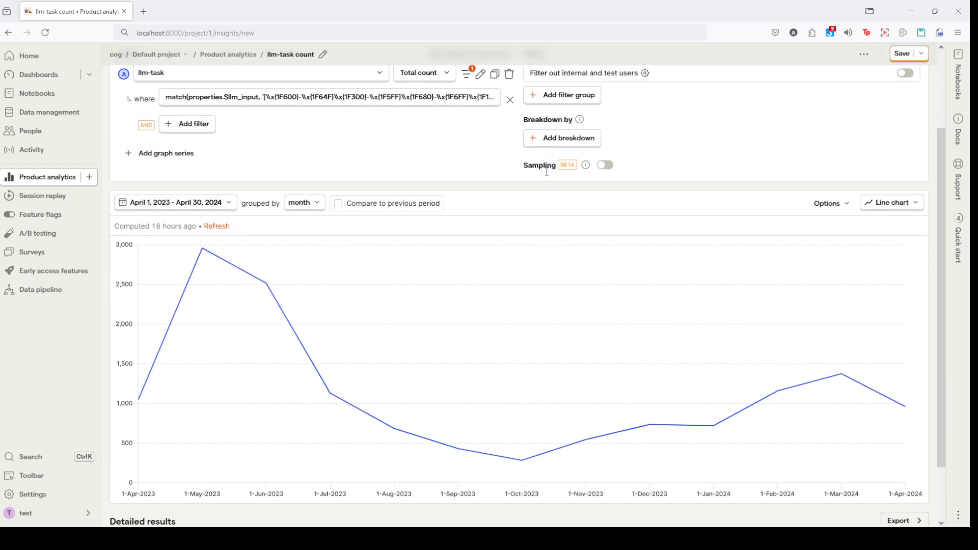
pyautogui.scroll(2, 271, 383)
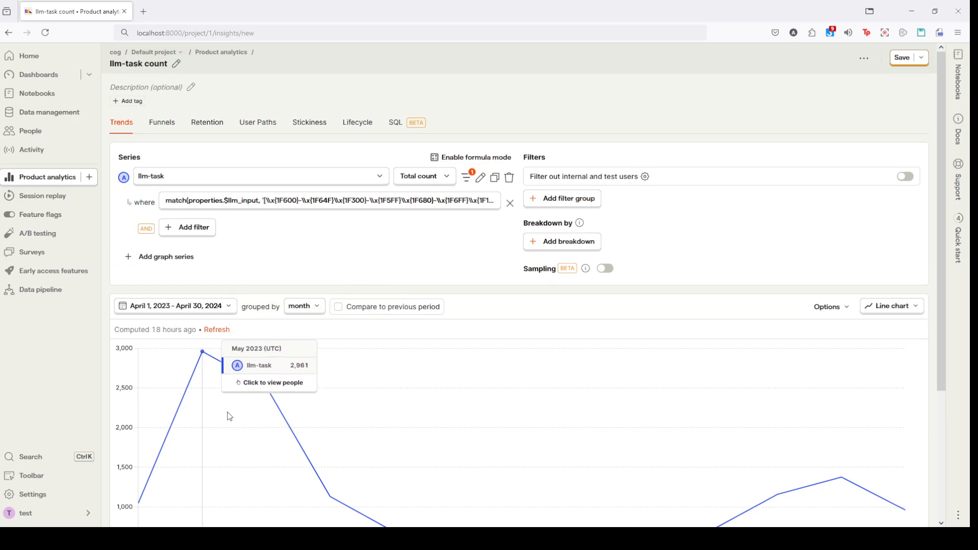
# Step: Open the persons behind the May 2023 data point and show the LLM events of the second person listed
pyautogui.scroll(-1, 231, 411)
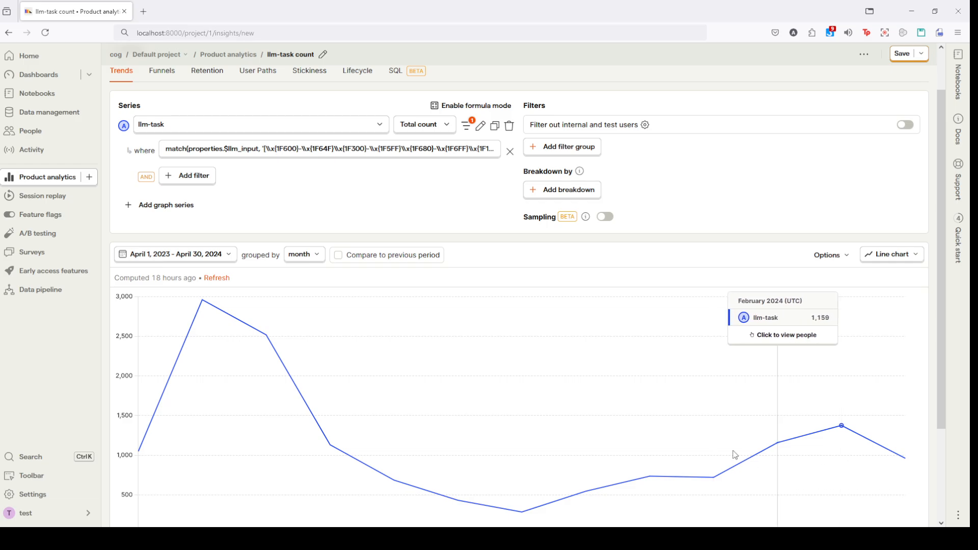
pyautogui.scroll(-2, 226, 413)
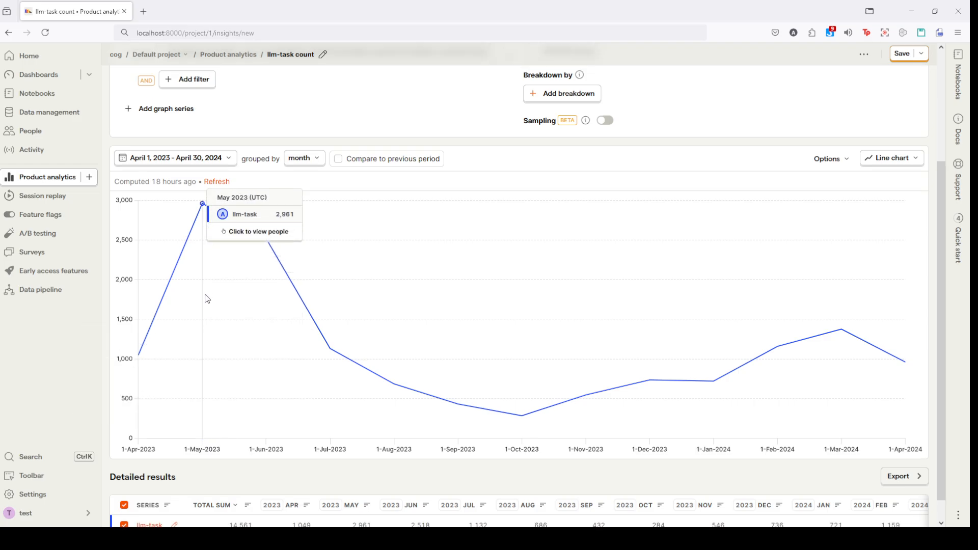
pyautogui.scroll(1, 207, 244)
pyautogui.click(204, 255)
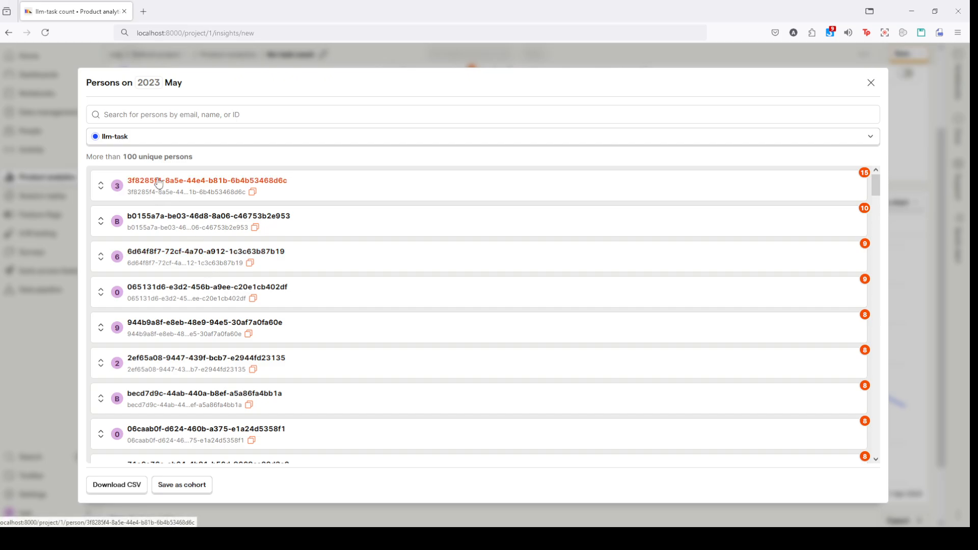
pyautogui.click(101, 221)
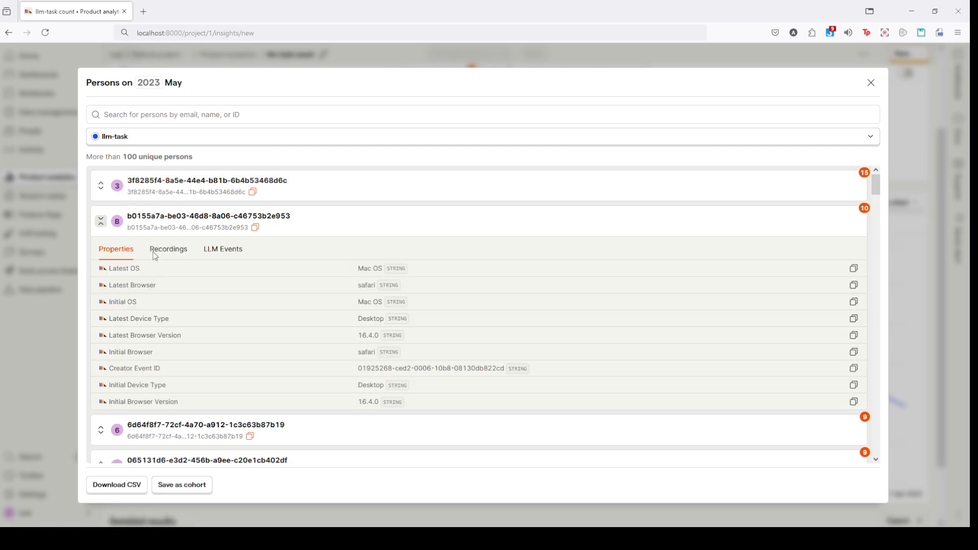
pyautogui.click(221, 251)
# Step: Read through this person's chat session for messages containing emojis, and close the persons list
pyautogui.scroll(-2, 313, 361)
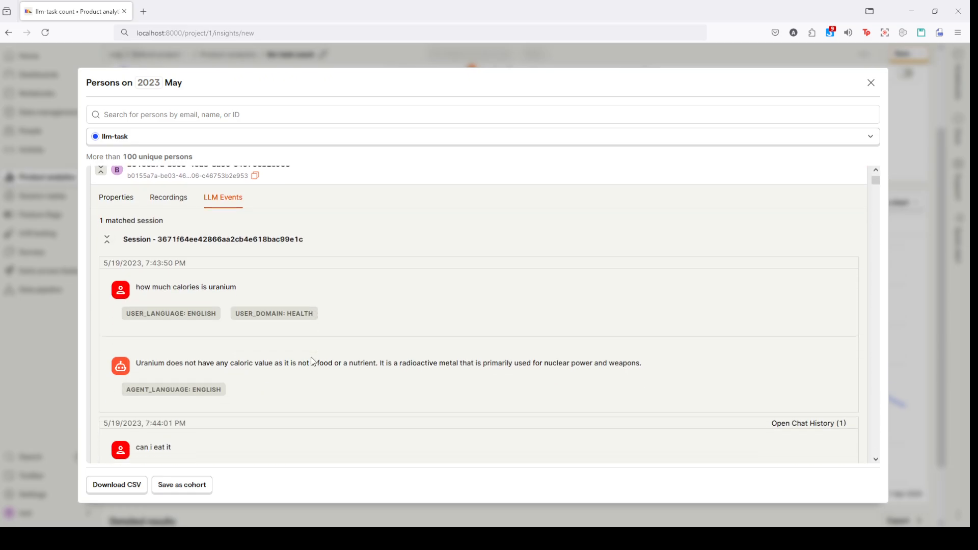
pyautogui.scroll(-20, 312, 356)
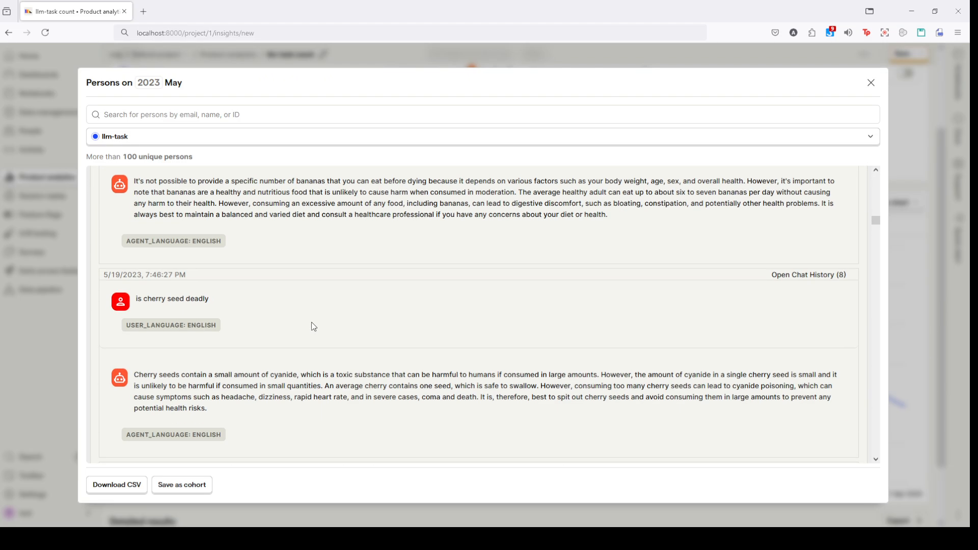
pyautogui.scroll(-15, 314, 323)
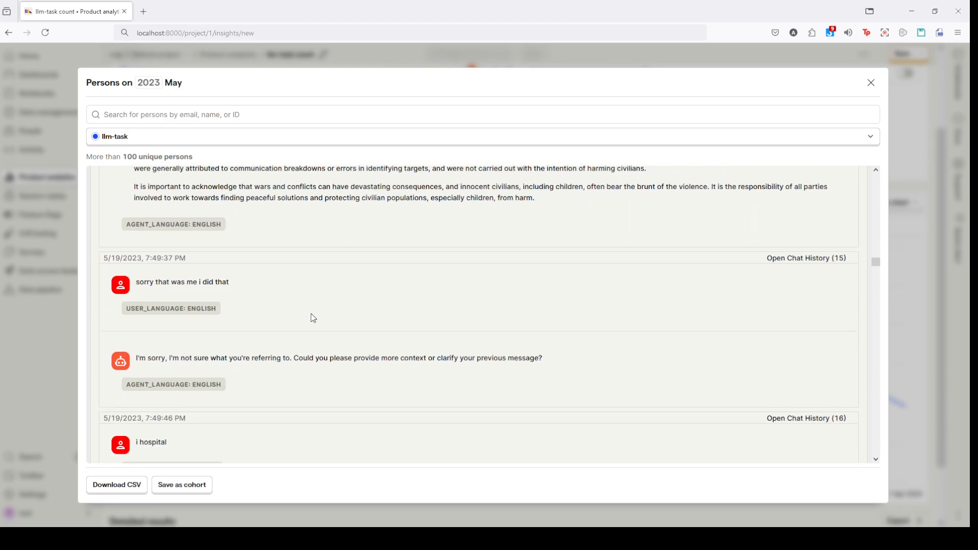
pyautogui.scroll(-3, 312, 315)
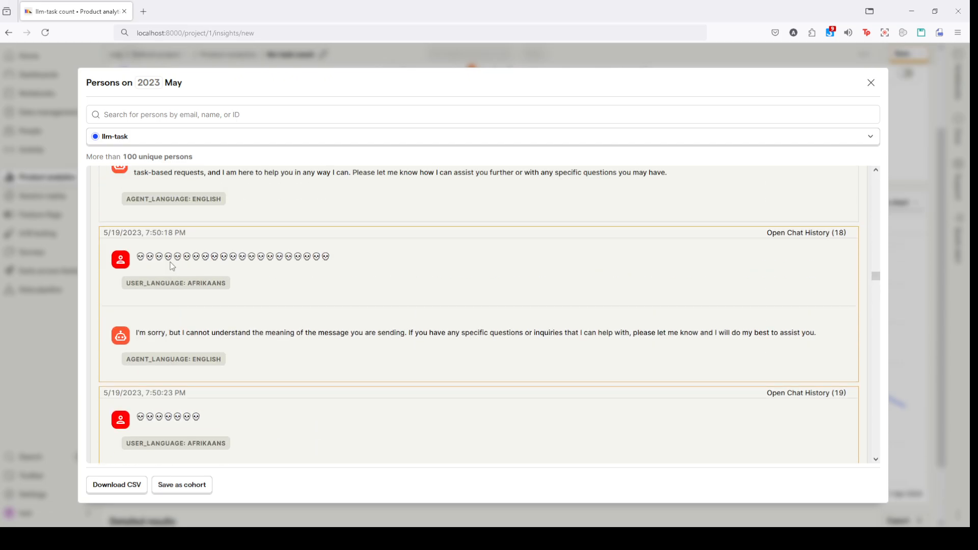
pyautogui.scroll(-10, 172, 264)
pyautogui.scroll(-4, 243, 360)
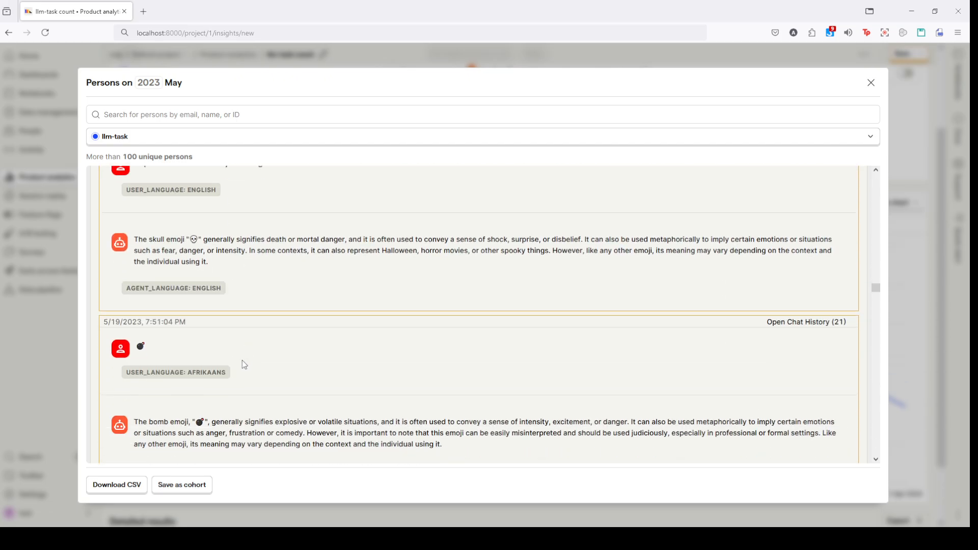
pyautogui.scroll(-8, 259, 214)
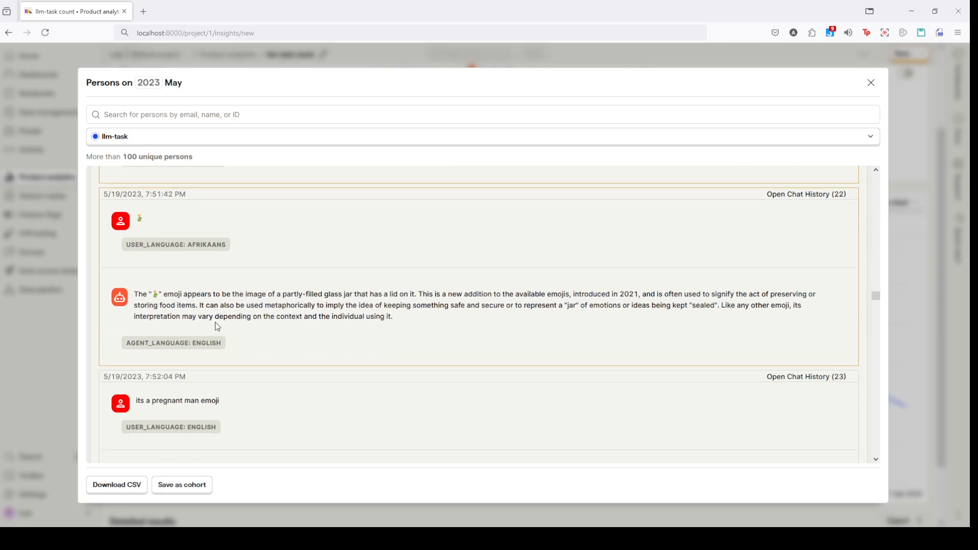
pyautogui.scroll(-6, 215, 322)
pyautogui.scroll(-3, 215, 323)
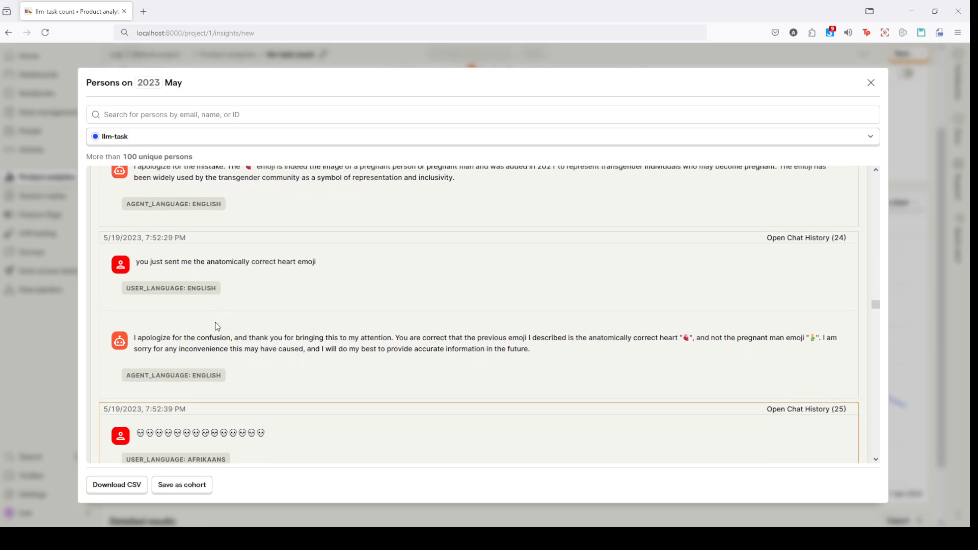
pyautogui.click(63, 344)
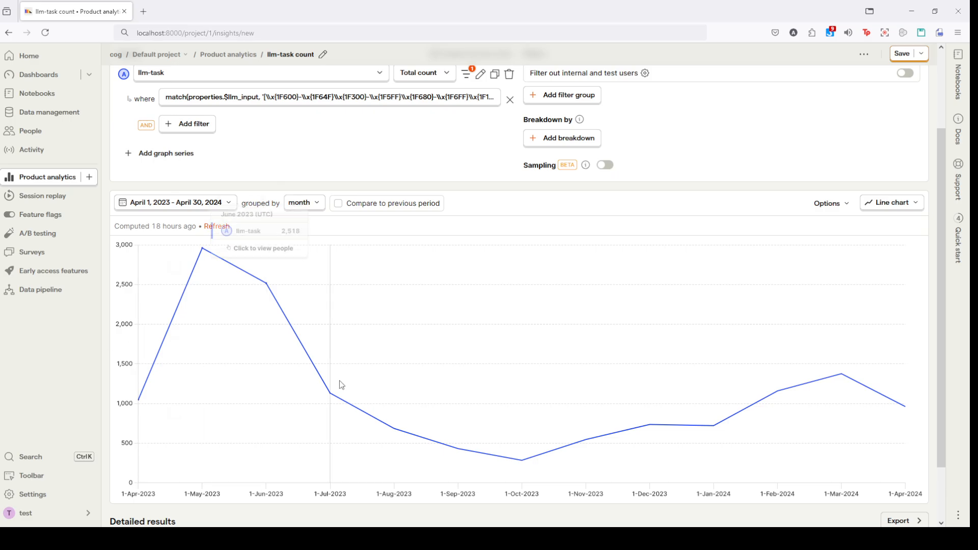
# Step: Break down the filtered llm-task trend by the Device Type event property
pyautogui.moveTo(356, 384)
pyautogui.scroll(2, 361, 333)
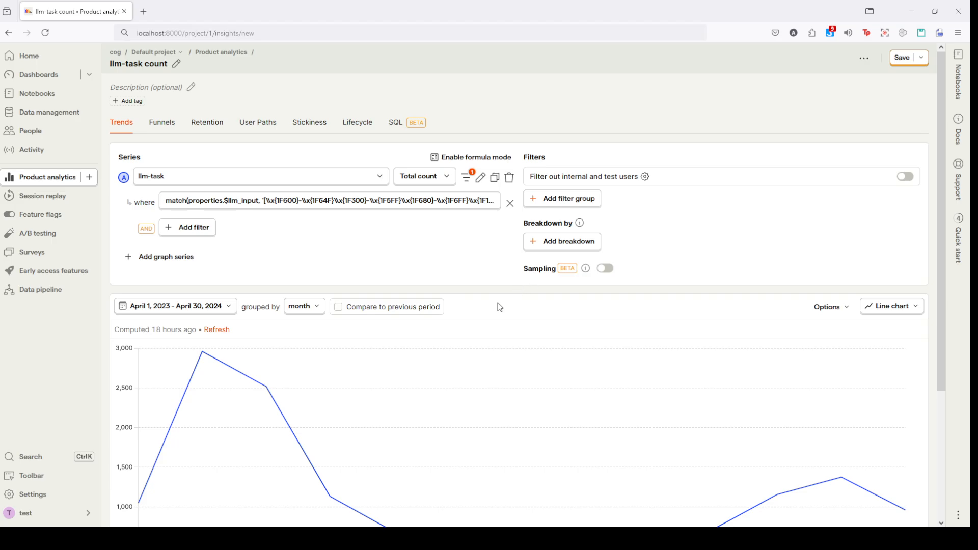
pyautogui.click(576, 241)
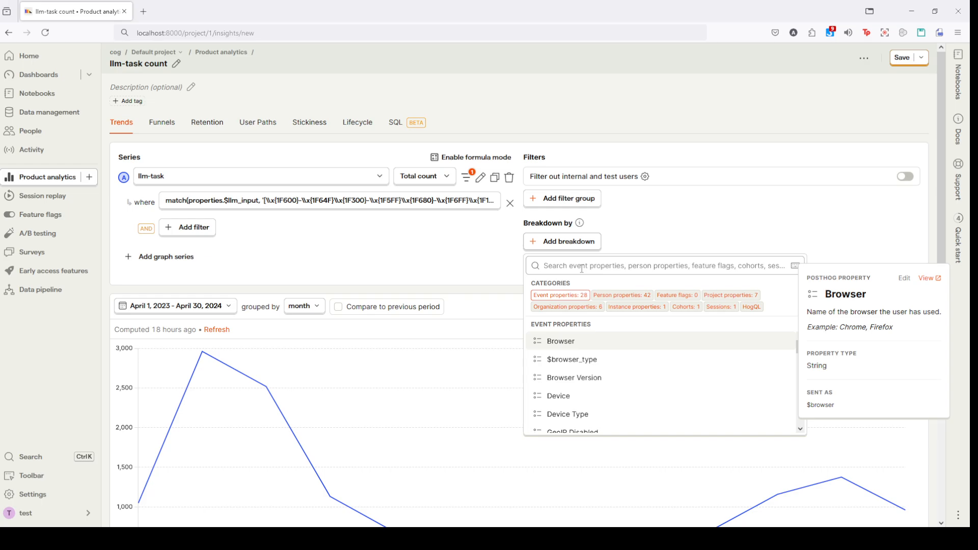
pyautogui.write('device type')
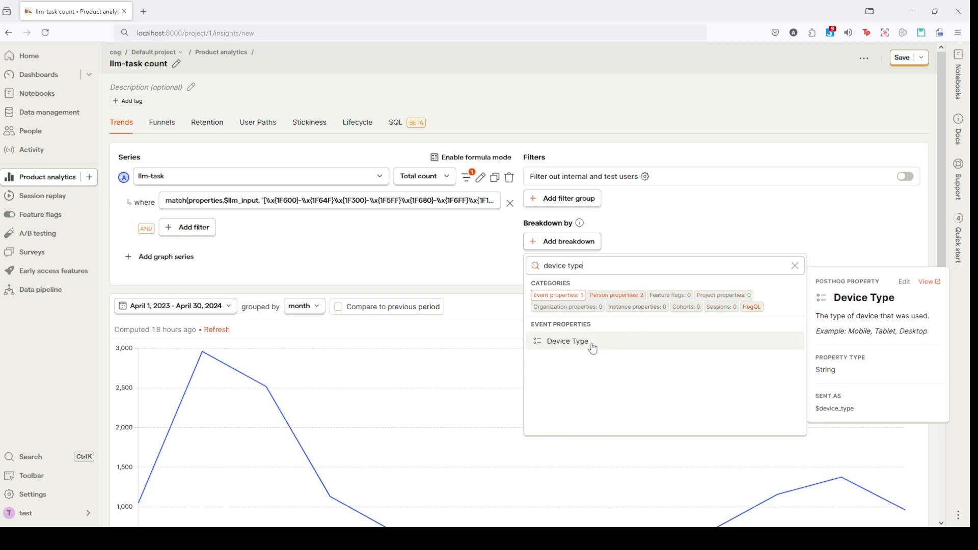
pyautogui.click(592, 346)
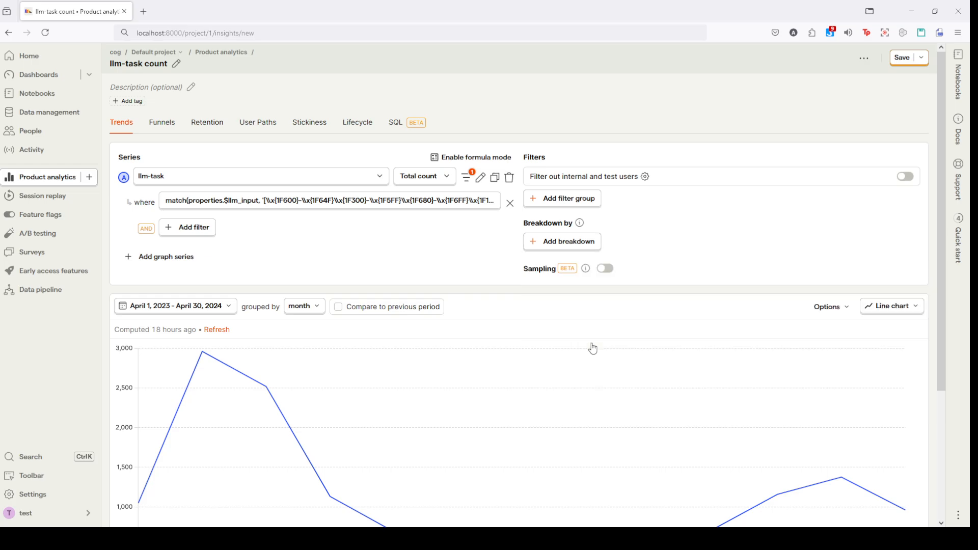
pyautogui.scroll(-3, 591, 345)
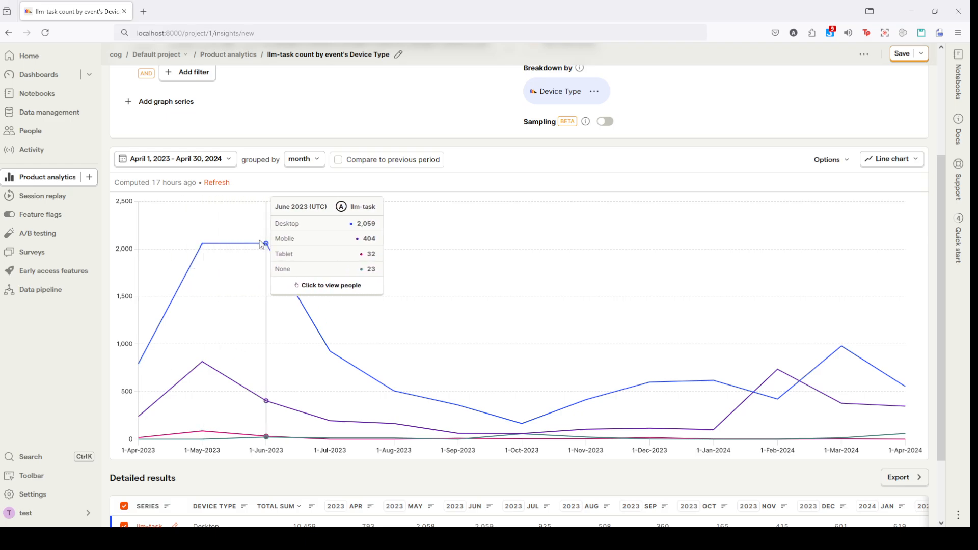
# Step: Show the legend on the line chart and inspect the monthly trend of each device type
pyautogui.scroll(1, 537, 383)
pyautogui.scroll(2, 537, 383)
pyautogui.click(846, 314)
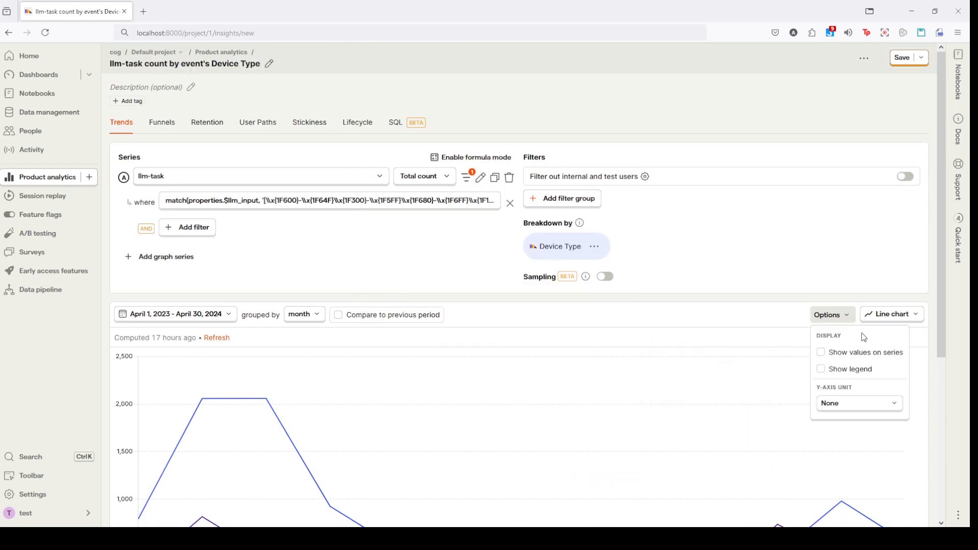
pyautogui.click(861, 372)
pyautogui.click(732, 311)
pyautogui.scroll(-2, 740, 316)
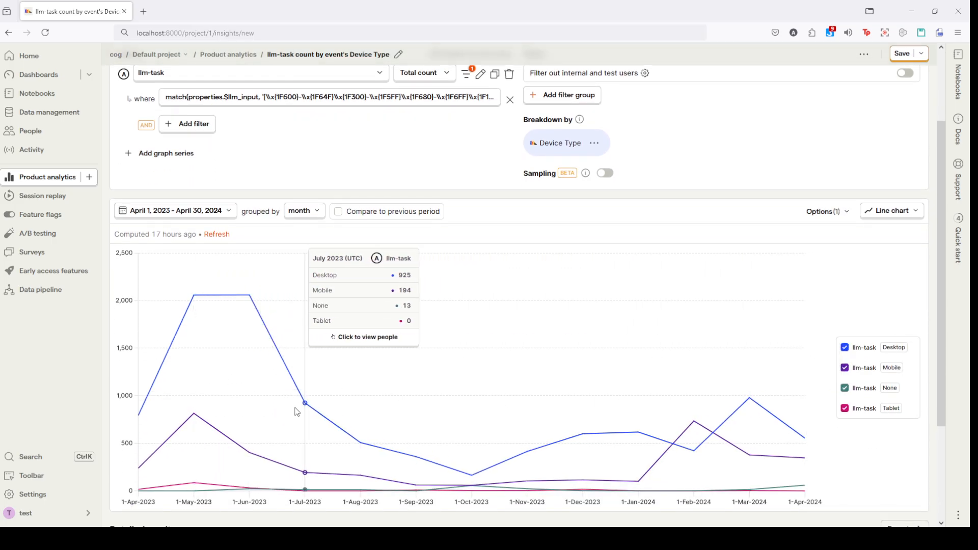
pyautogui.scroll(-1, 287, 413)
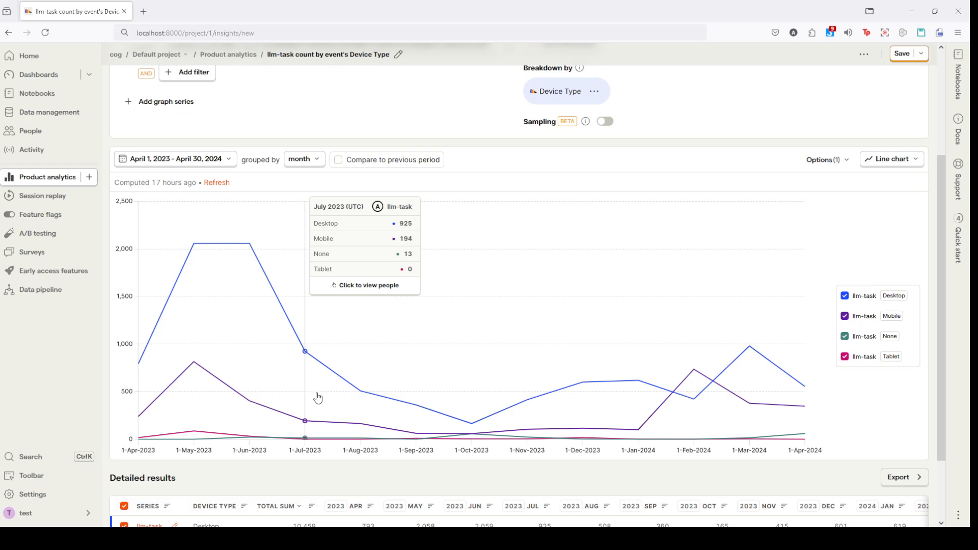
# Step: Remove the Device Type breakdown from the insight
pyautogui.scroll(3, 336, 367)
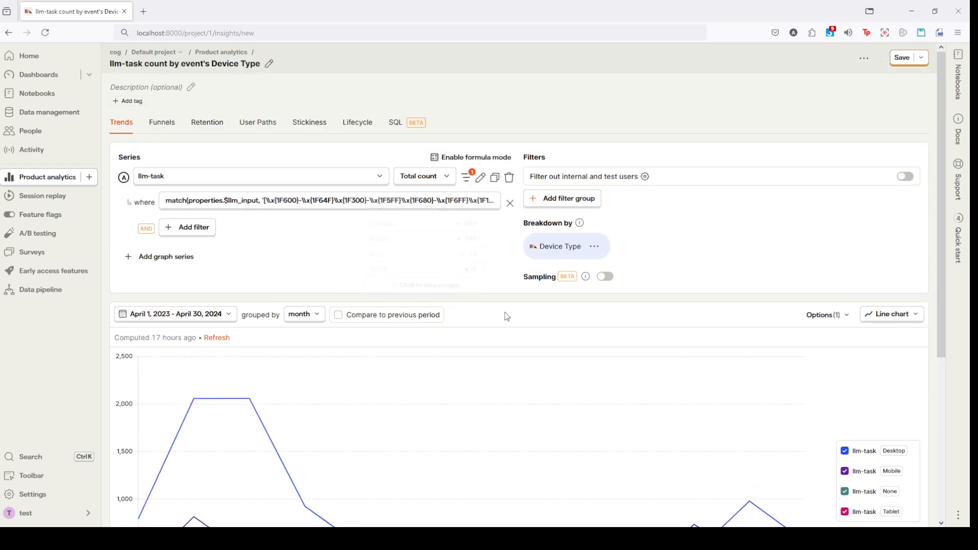
pyautogui.click(594, 246)
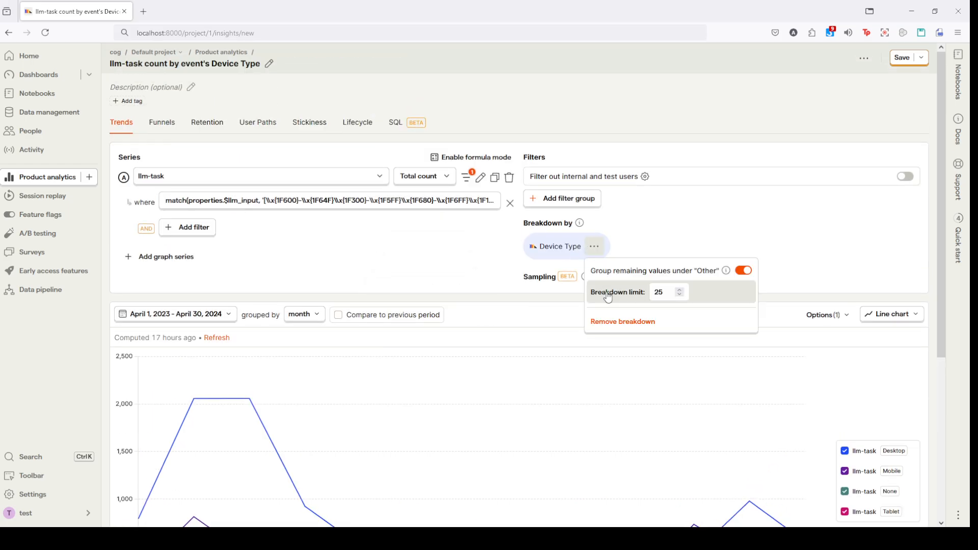
pyautogui.click(618, 323)
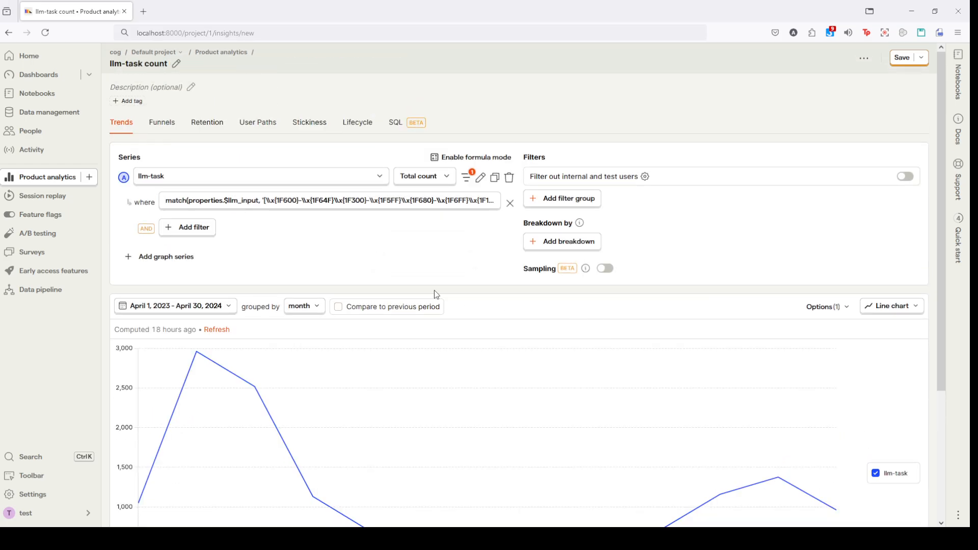
# Step: Duplicate the llm-task series and remove the HogQL emoji filter from the copy
pyautogui.click(495, 177)
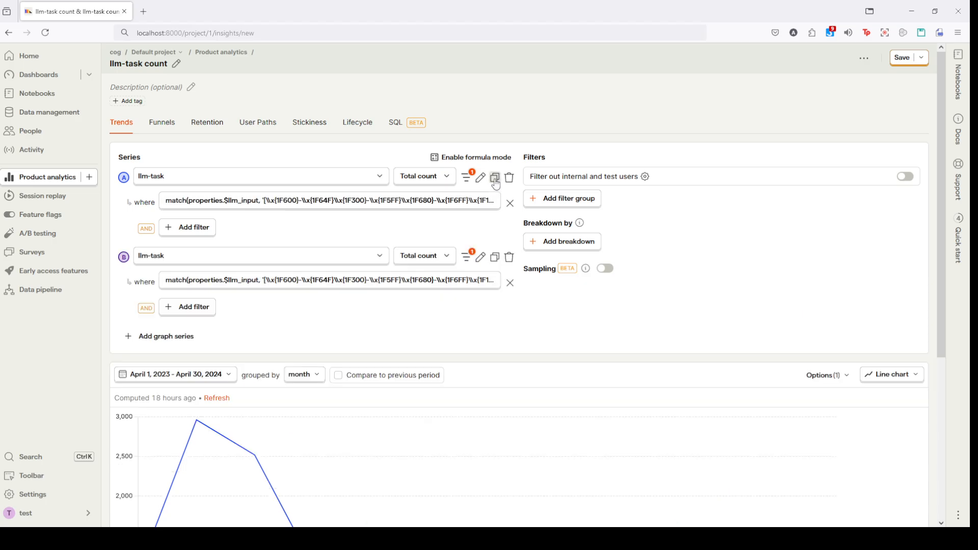
pyautogui.click(510, 283)
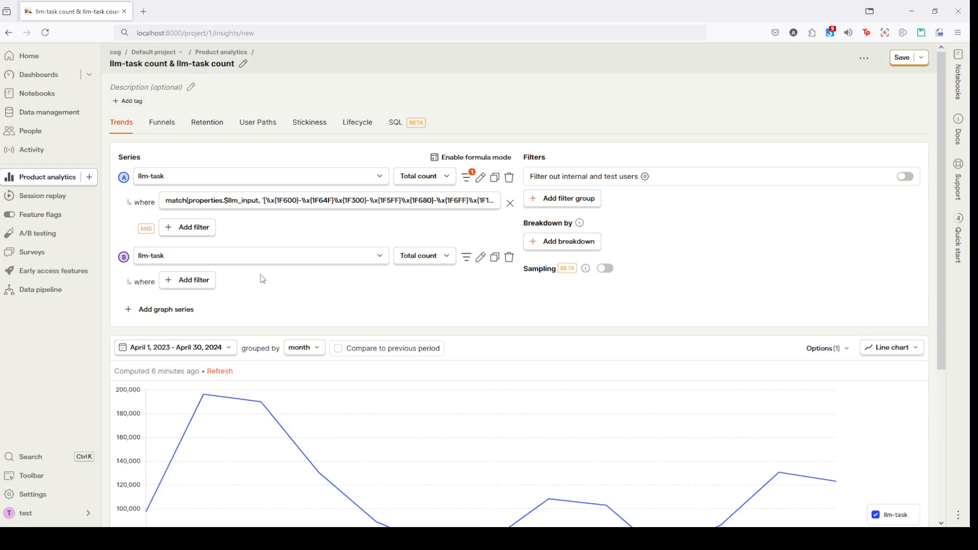
# Step: Enable formula mode and set the formula to A / B to chart the share of llm-task events with emojis
pyautogui.click(453, 158)
pyautogui.click(194, 348)
pyautogui.write('A ')
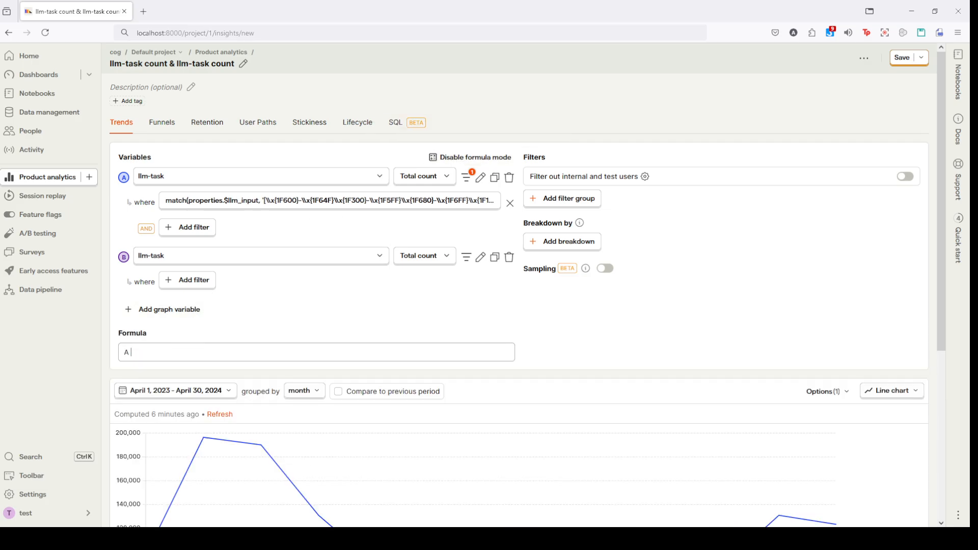
pyautogui.write('/ B')
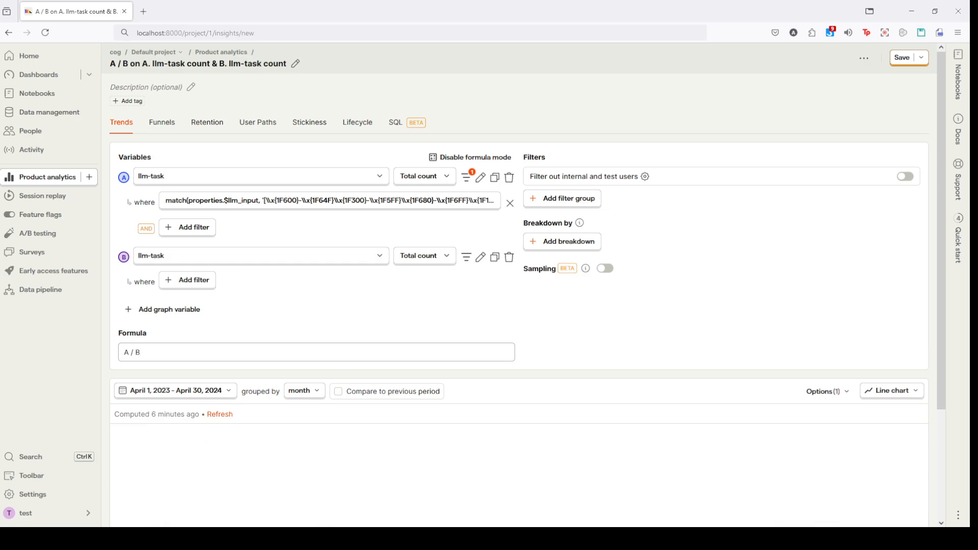
pyautogui.scroll(-3, 202, 357)
pyautogui.scroll(-2, 230, 366)
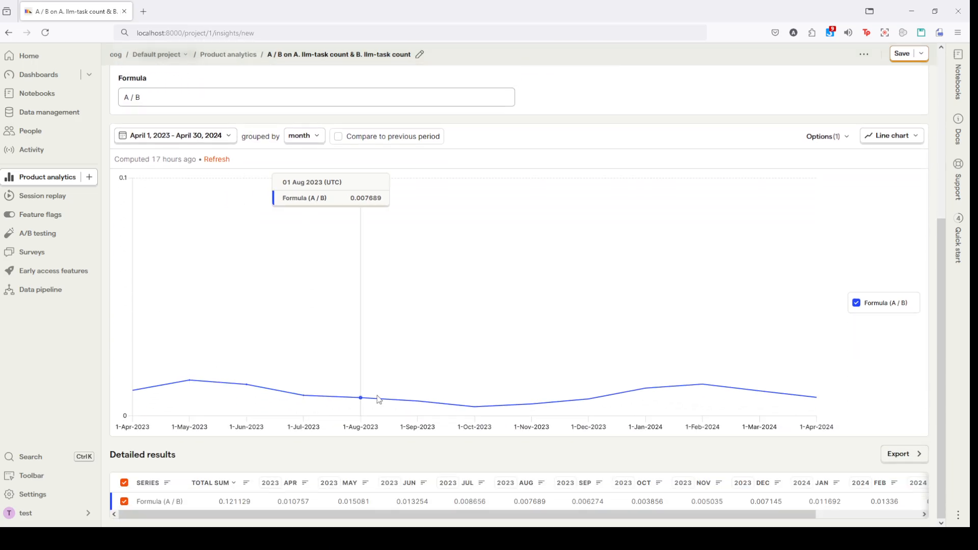
# Step: Show values on the chart series and set the y-axis unit to Percent (0-1)
pyautogui.scroll(3, 637, 421)
pyautogui.click(832, 297)
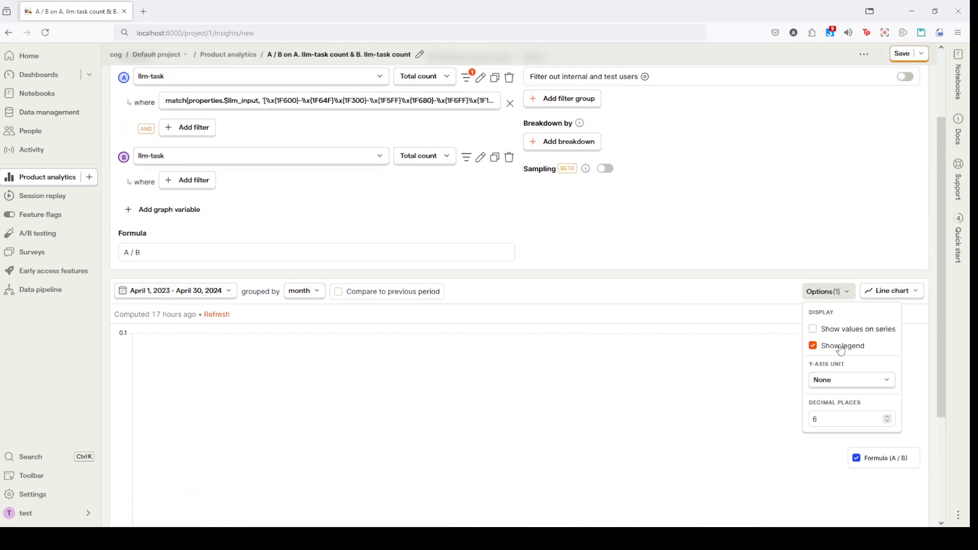
pyautogui.click(811, 329)
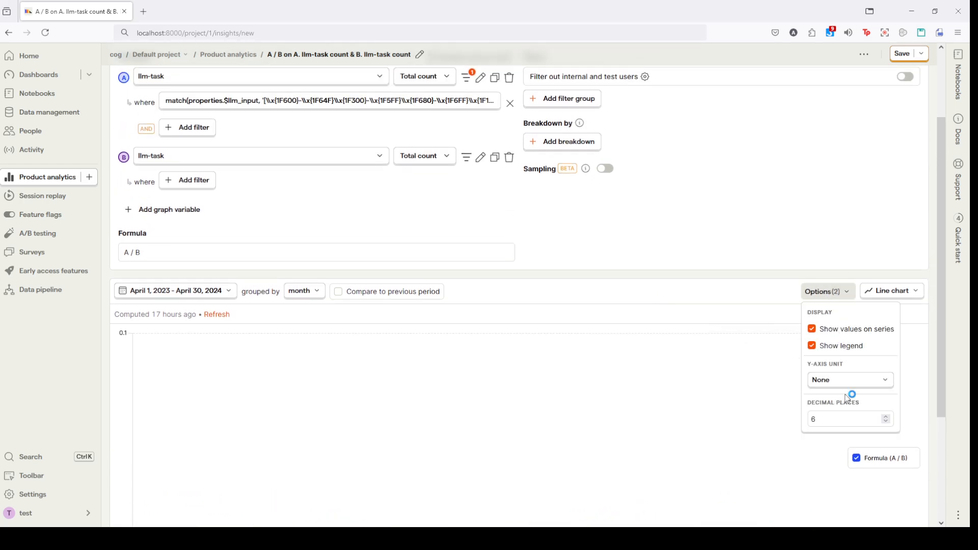
pyautogui.click(850, 381)
pyautogui.click(855, 310)
pyautogui.scroll(-3, 611, 356)
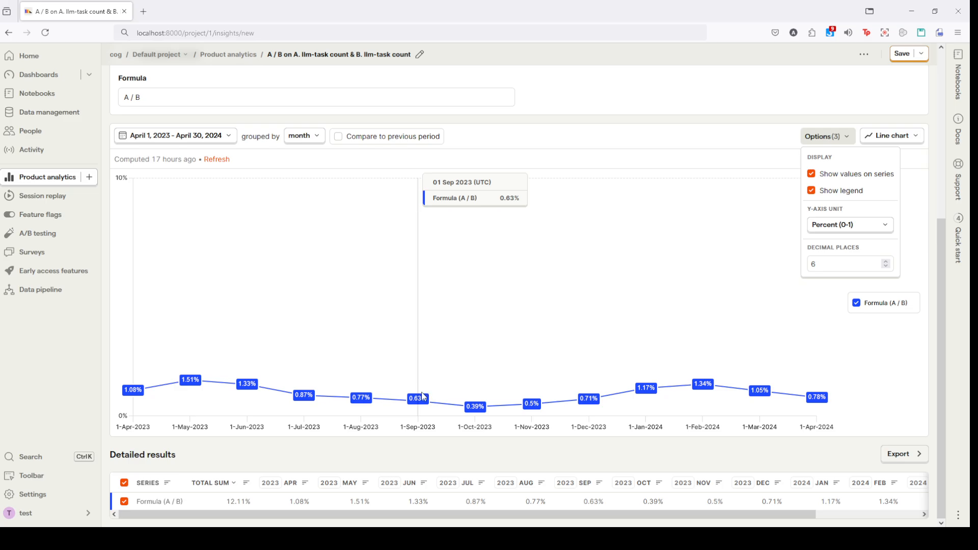
# Step: Break down the A / B formula insight by the Device Type event property
pyautogui.scroll(5, 430, 402)
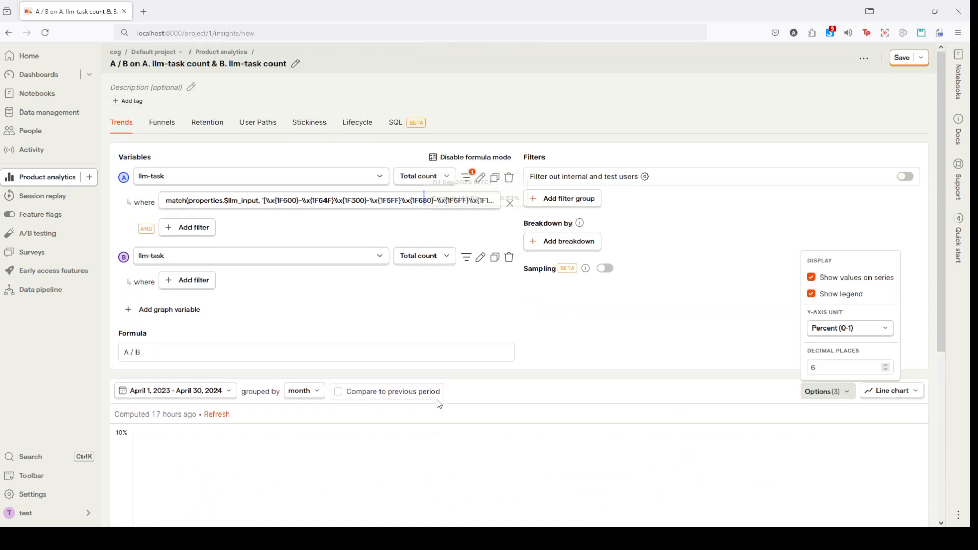
pyautogui.click(575, 242)
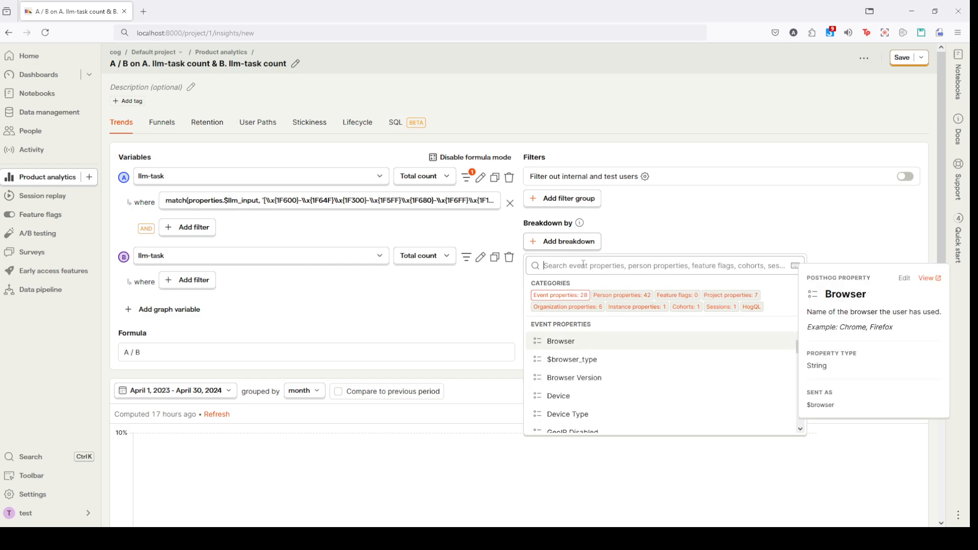
pyautogui.write('device')
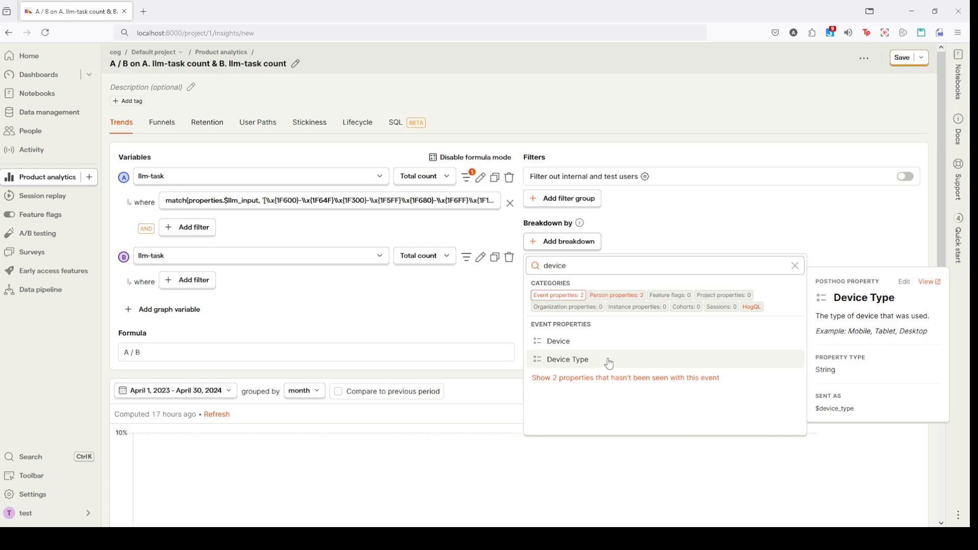
pyautogui.click(617, 359)
# Step: Switch the insight to a total value bar chart and compare the emoji share per device type
pyautogui.click(901, 396)
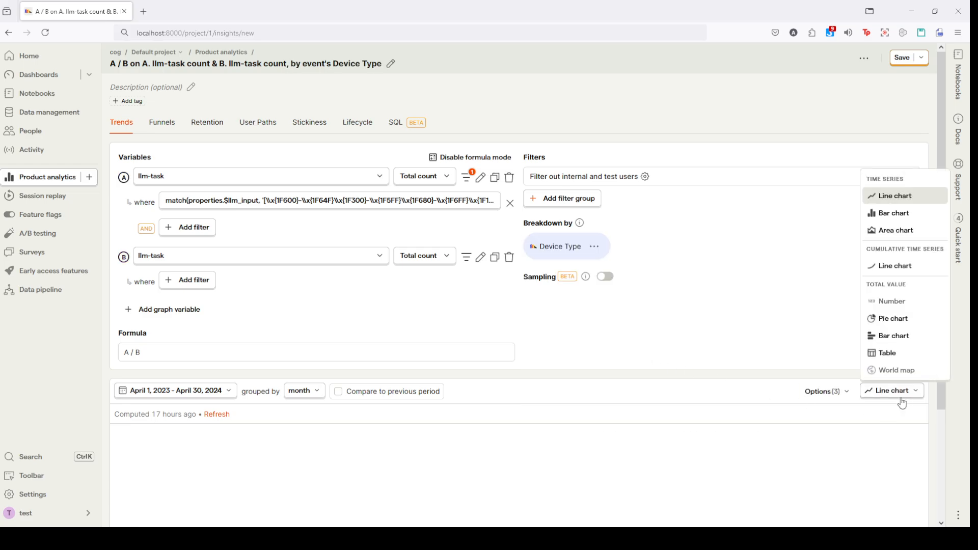
pyautogui.click(910, 341)
pyautogui.scroll(-3, 515, 327)
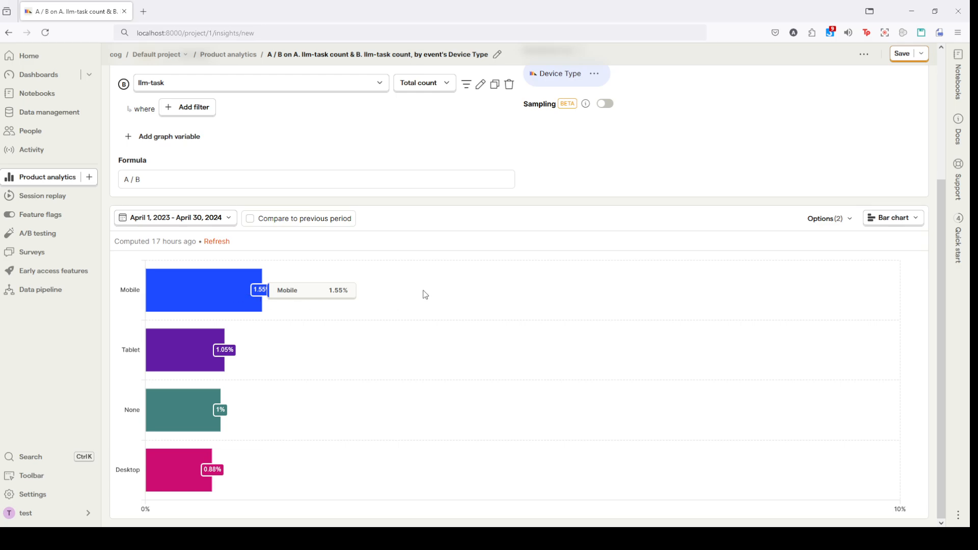
# Step: Replace the Device Type breakdown with the user_toxic event property and compare the emoji share of its bars
pyautogui.scroll(3, 469, 227)
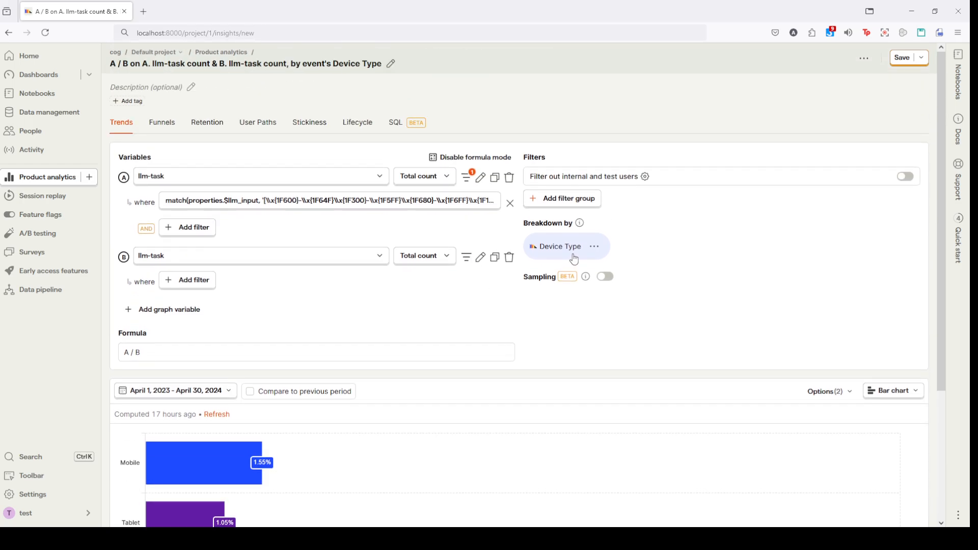
pyautogui.click(573, 257)
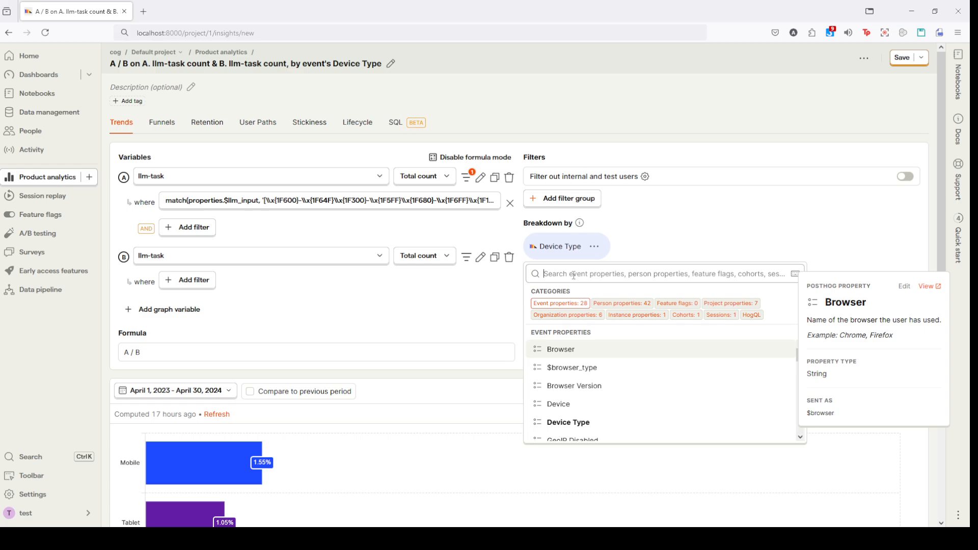
pyautogui.write('user?')
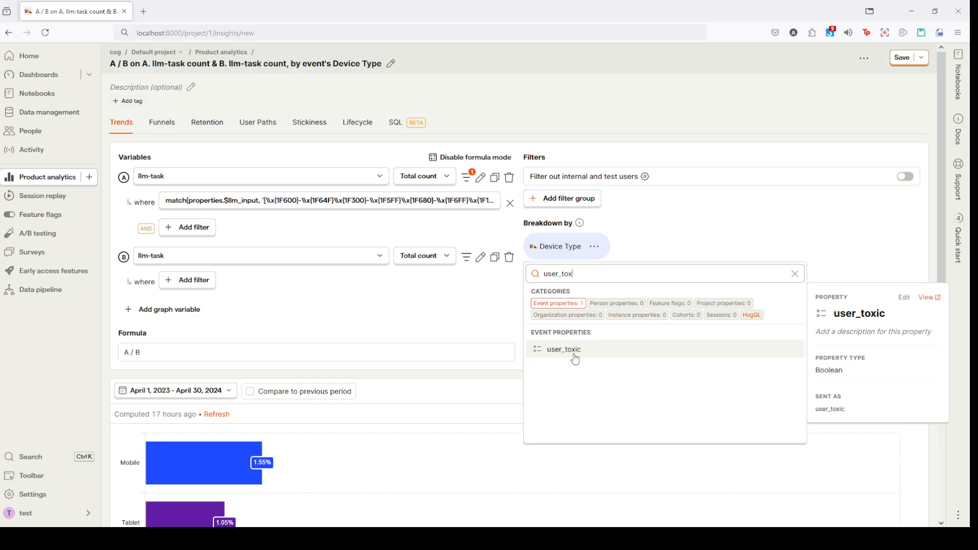
pyautogui.click(574, 355)
pyautogui.scroll(-1, 576, 358)
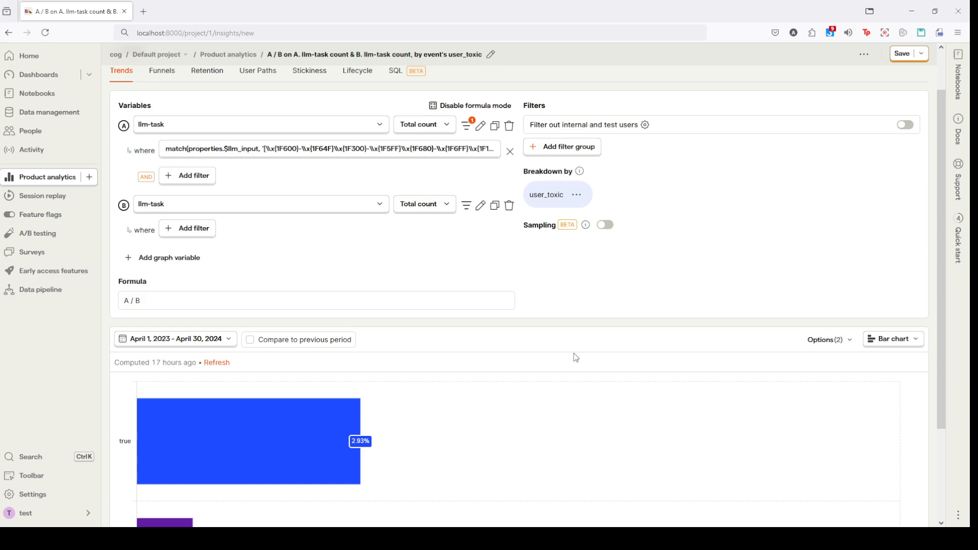
pyautogui.scroll(-2, 574, 353)
pyautogui.moveTo(304, 380)
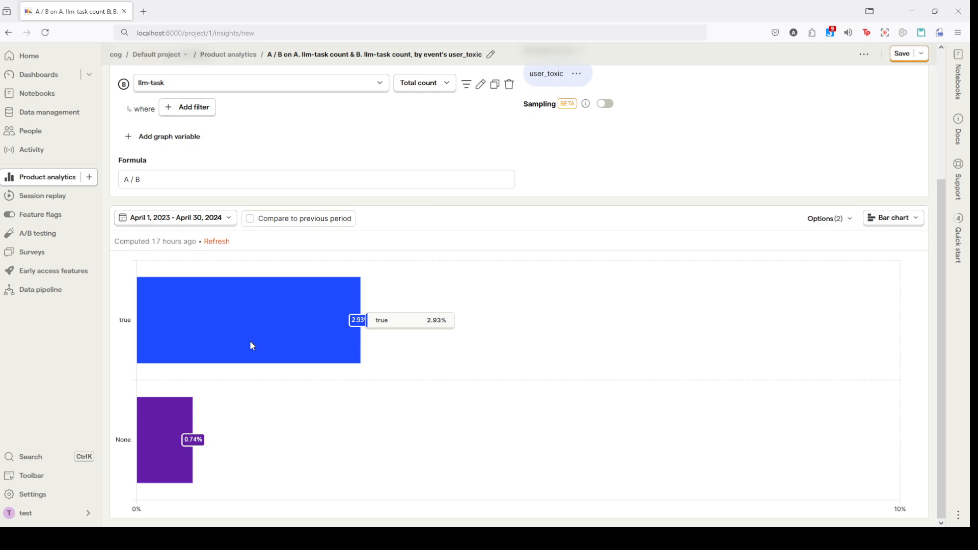
pyautogui.moveTo(205, 476)
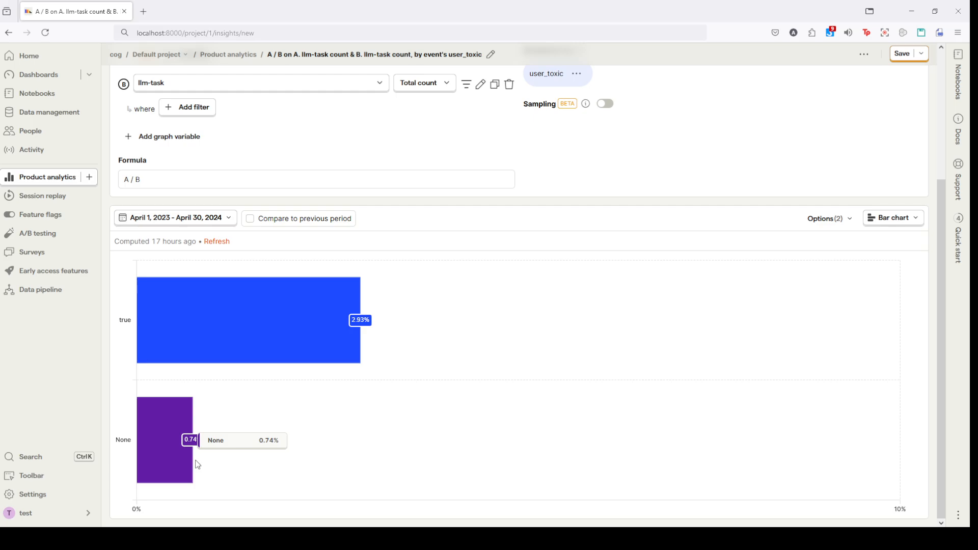
pyautogui.scroll(1, 196, 463)
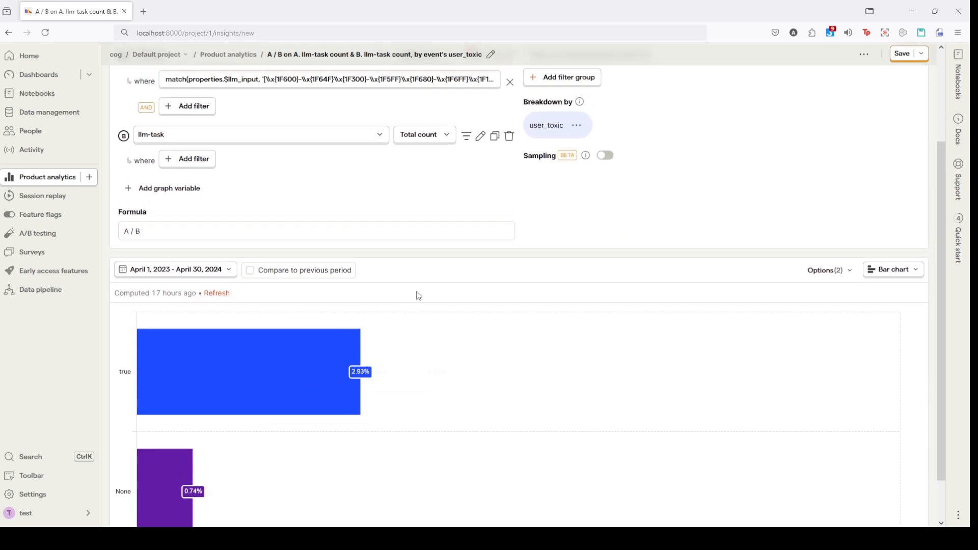
pyautogui.moveTo(281, 390)
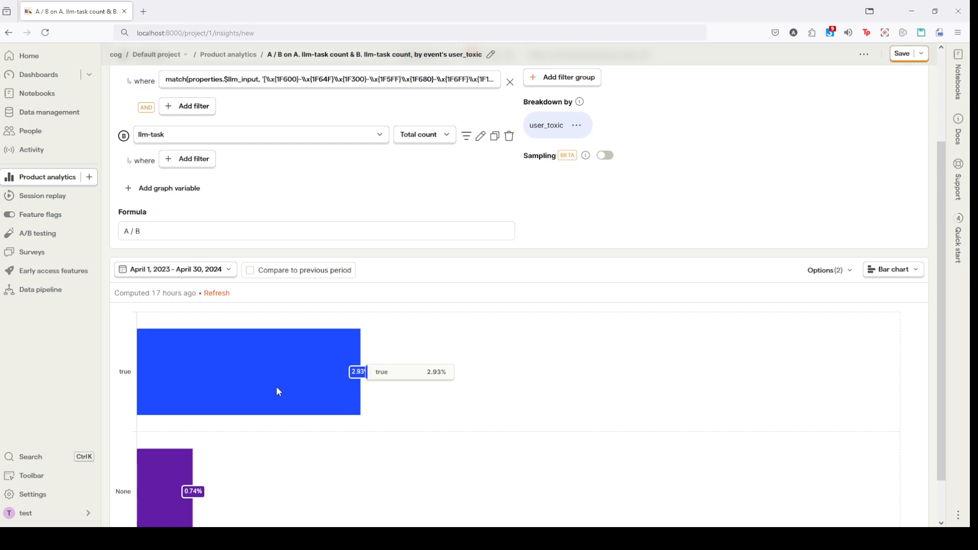
# Step: Switch the insight to a time series line chart and inspect the monthly emoji share by user_toxic
pyautogui.scroll(2, 276, 386)
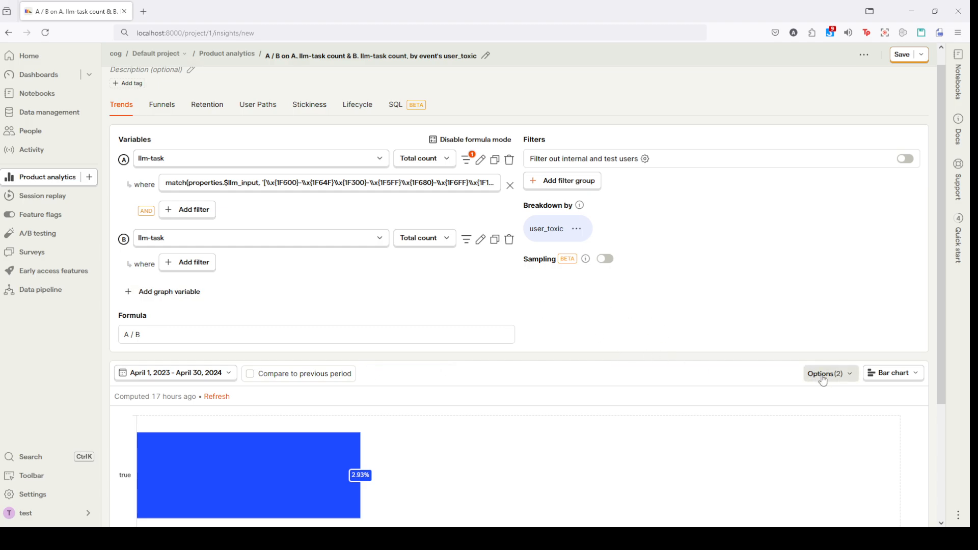
pyautogui.click(893, 373)
pyautogui.scroll(1, 888, 274)
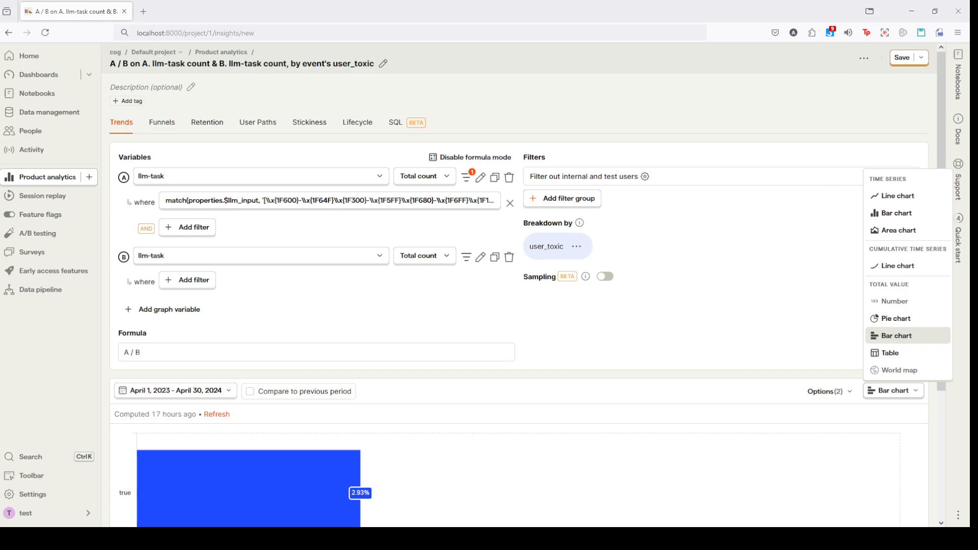
pyautogui.click(929, 197)
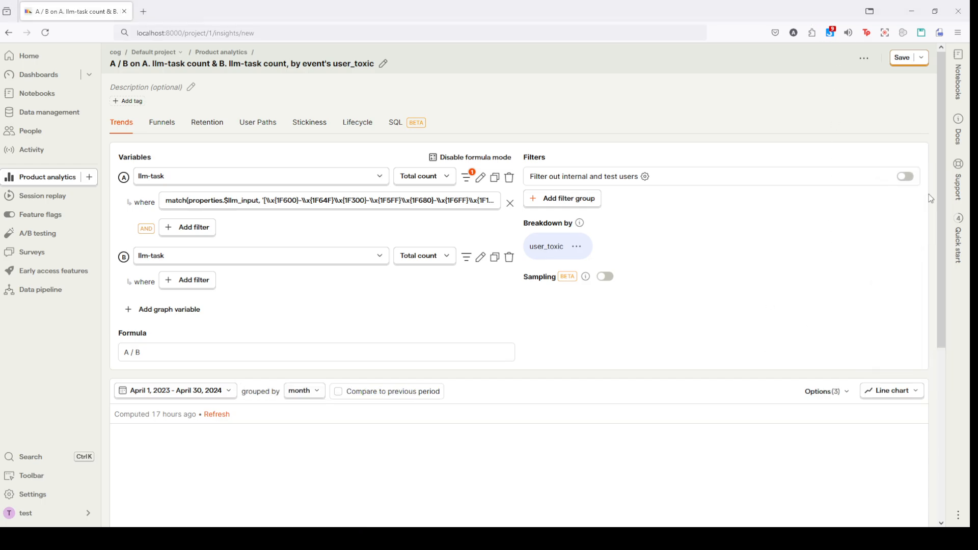
pyautogui.scroll(-5, 670, 402)
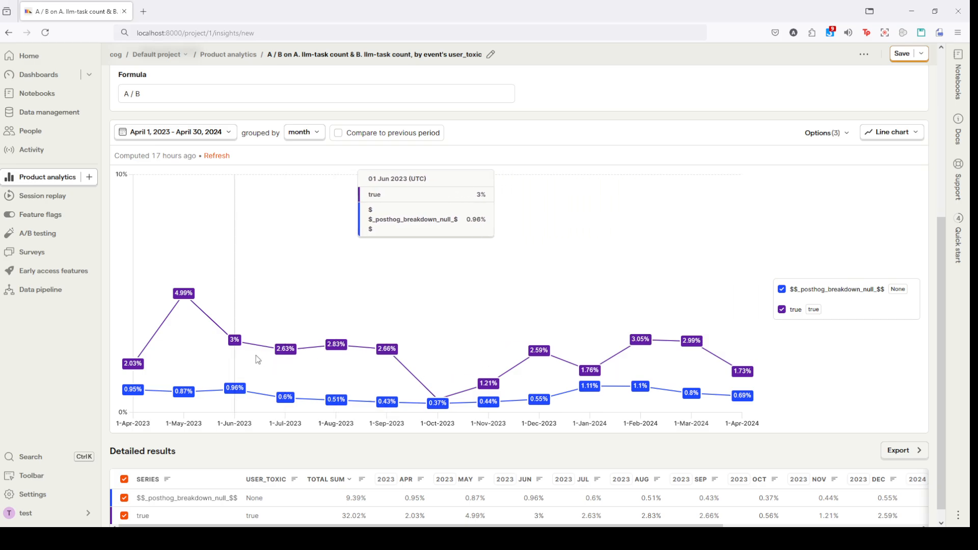
pyautogui.scroll(1, 262, 355)
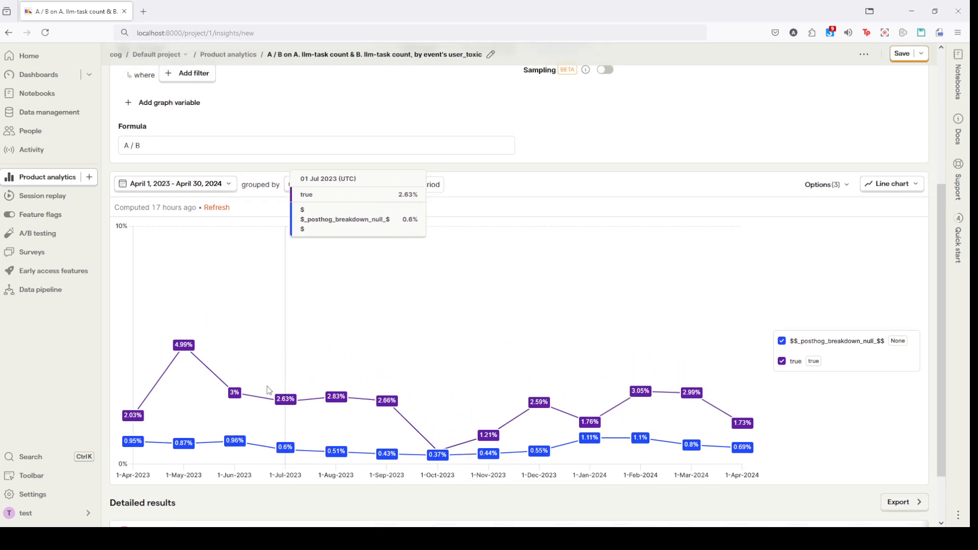